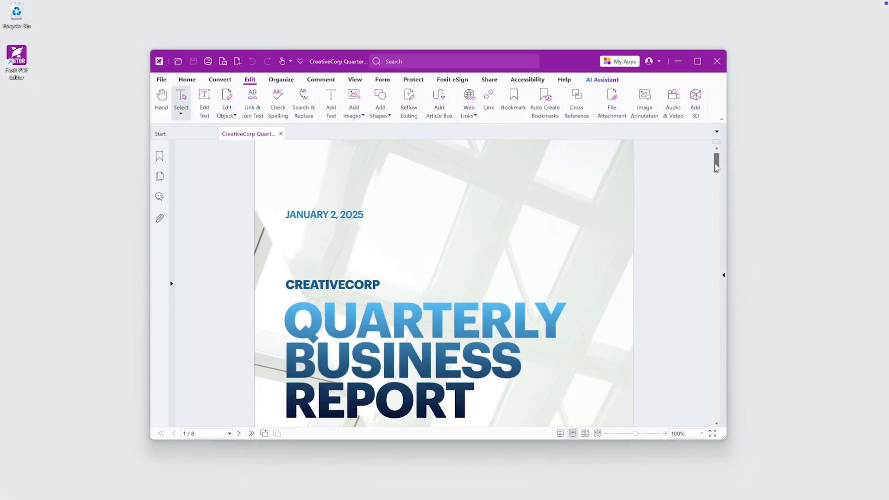
- Add a centred 'CreativeCorp Quarterly Report' header at size 10, keeping the top margin at 0.50
{"action": "scroll", "coordinate": [718, 178], "scroll_direction": "down", "scroll_amount": 3}
{"action": "left_click_drag", "start_coordinate": [717, 179], "coordinate": [814, 142]}
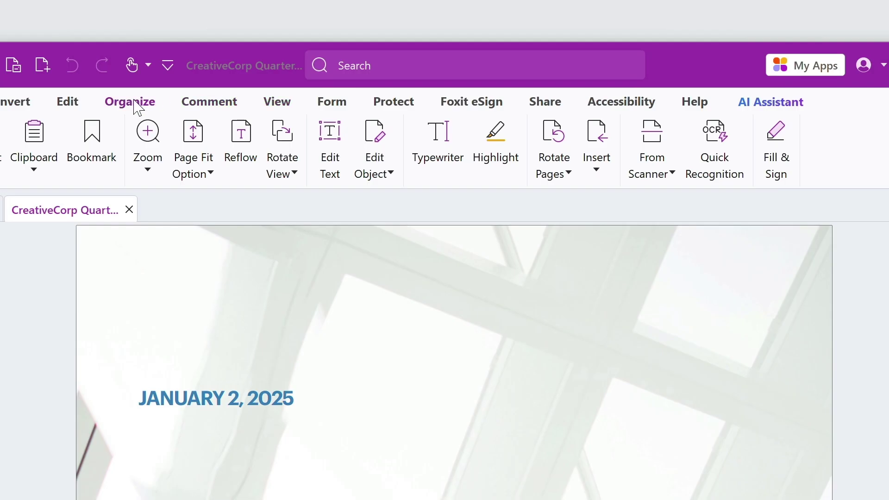
{"action": "left_click", "coordinate": [130, 102]}
{"action": "left_click", "coordinate": [766, 174]}
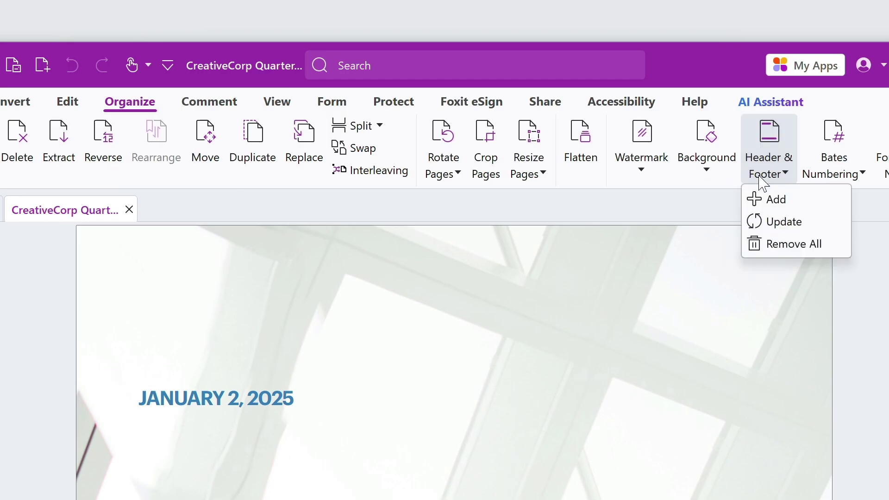
{"action": "left_click", "coordinate": [793, 201]}
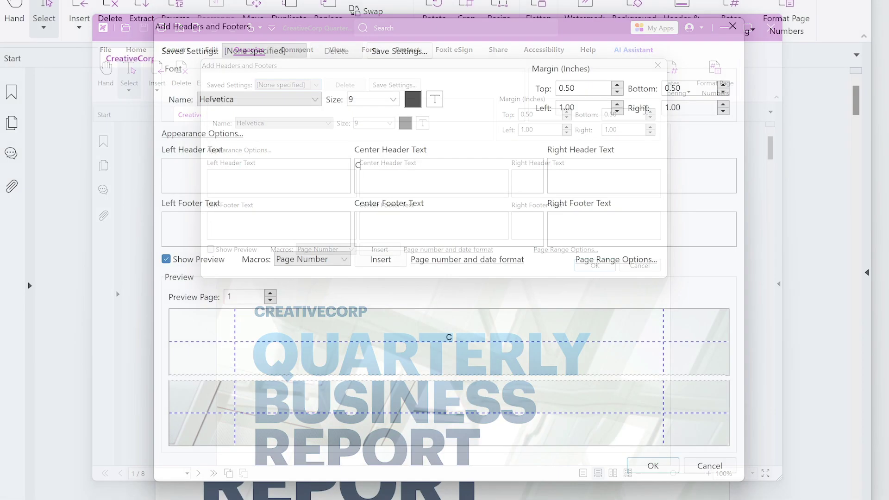
{"action": "type", "text": "CreativeCorp Quarterly Report"}
{"action": "left_click", "coordinate": [393, 99]}
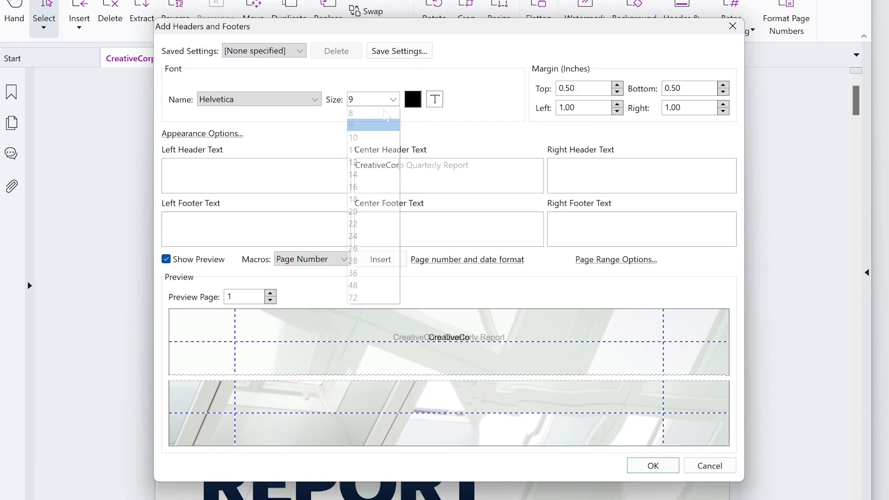
{"action": "left_click", "coordinate": [371, 139]}
{"action": "left_click", "coordinate": [617, 91]}
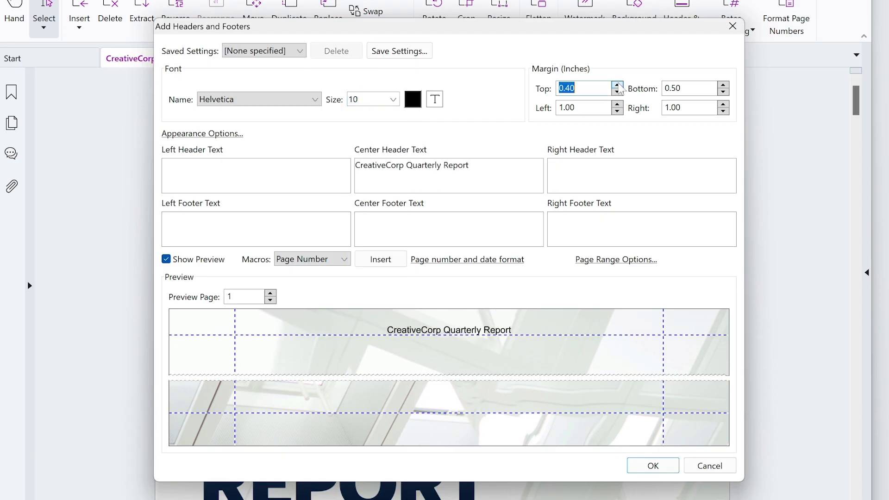
{"action": "left_click", "coordinate": [617, 86]}
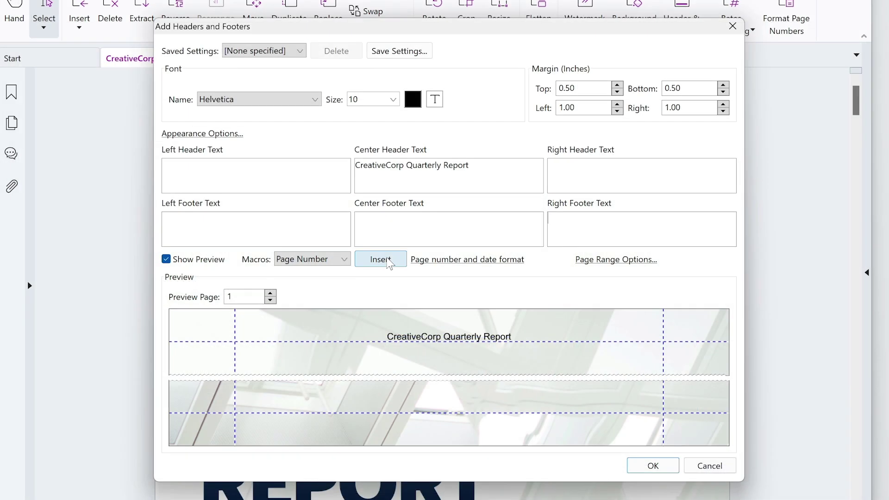
- Put the page number in the right footer and the date in the right header
{"action": "left_click", "coordinate": [380, 259]}
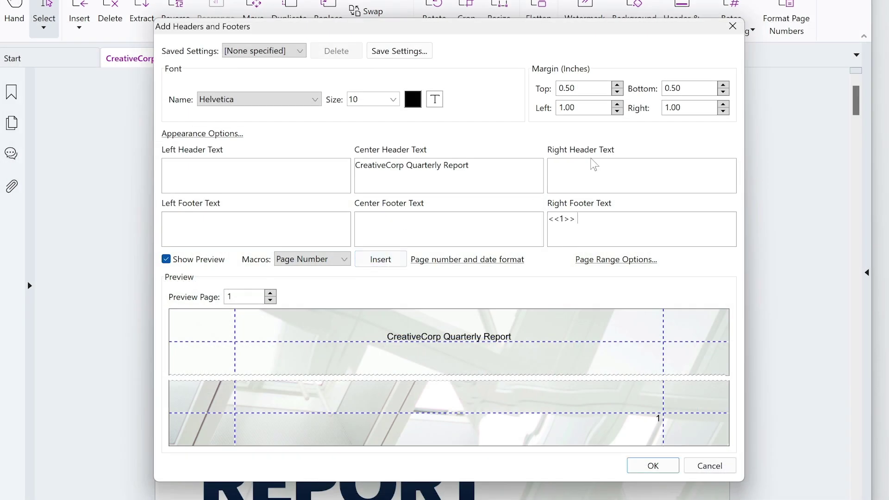
{"action": "left_click", "coordinate": [345, 259]}
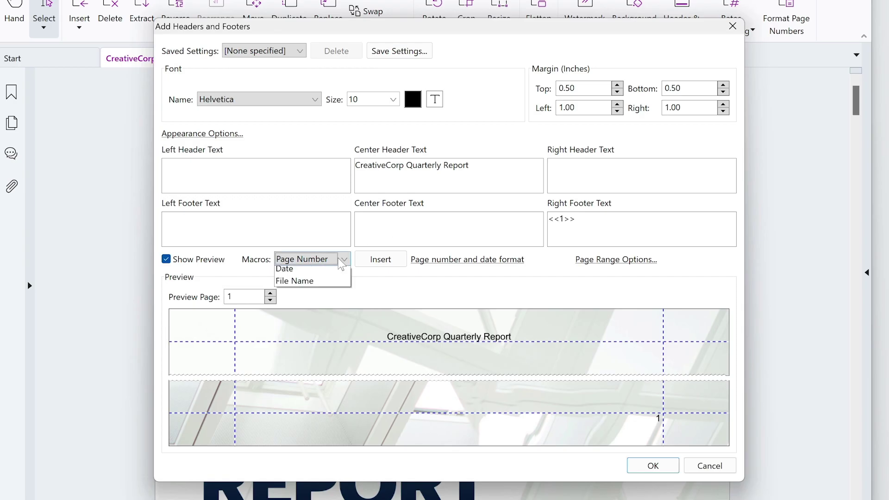
{"action": "left_click", "coordinate": [325, 282]}
{"action": "left_click", "coordinate": [380, 260]}
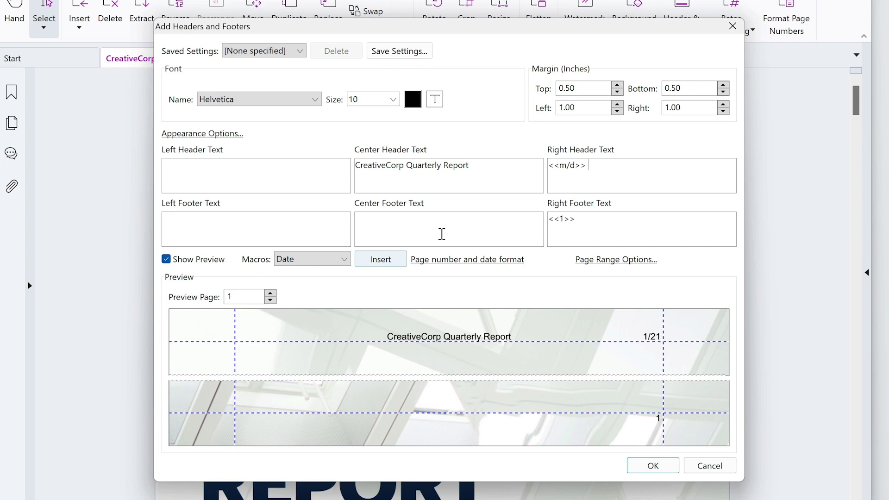
- Limit the header and footer to pages 2–8, preview page 2, and apply
{"action": "left_click", "coordinate": [619, 260]}
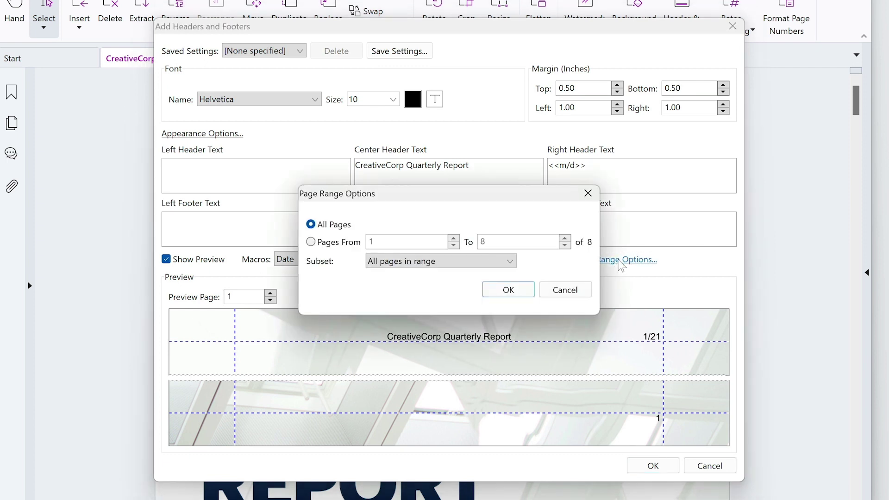
{"action": "left_click", "coordinate": [311, 242]}
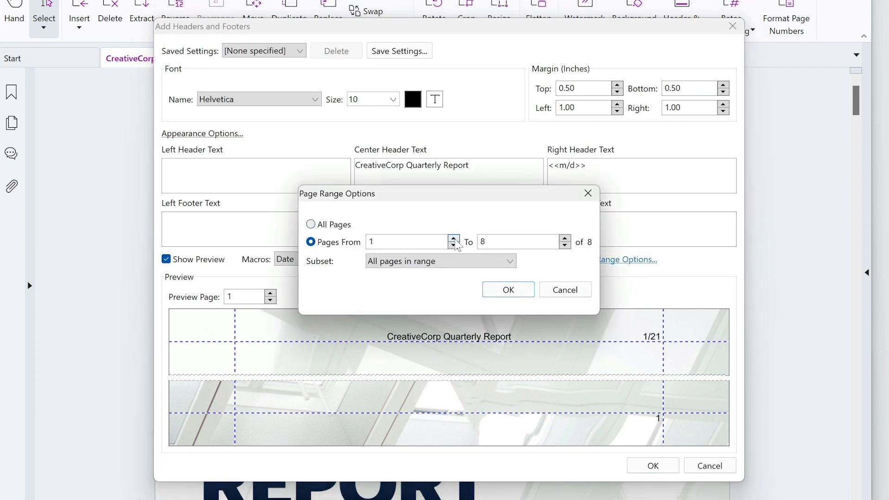
{"action": "left_click", "coordinate": [507, 291]}
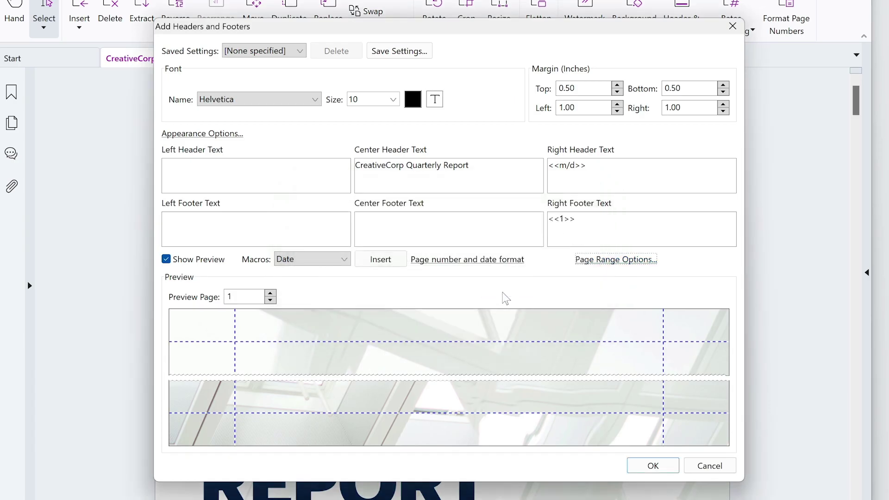
{"action": "left_click", "coordinate": [269, 293]}
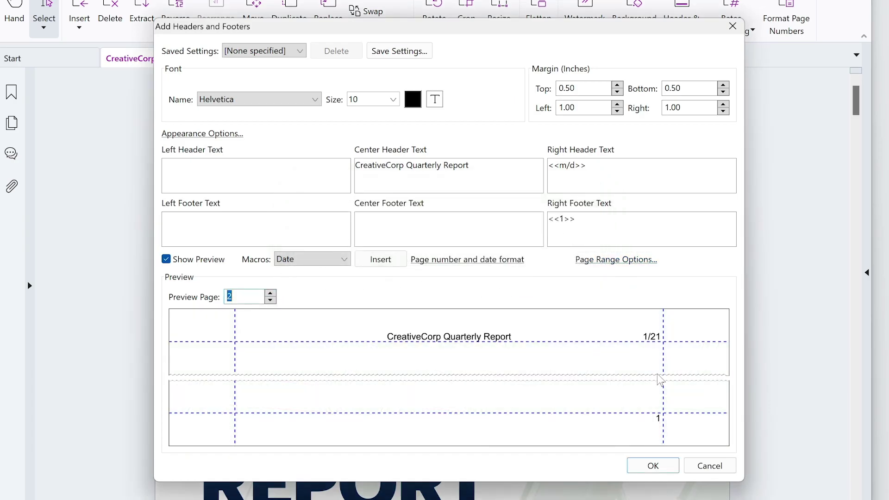
{"action": "left_click", "coordinate": [653, 466]}
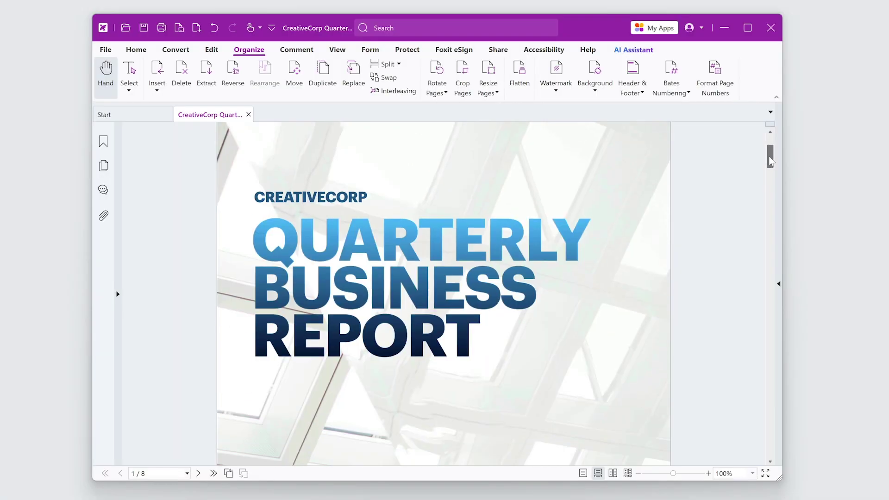
- Scroll down until the top of page 2 shows the new title header and date
{"action": "left_click_drag", "start_coordinate": [856, 103], "coordinate": [856, 139]}
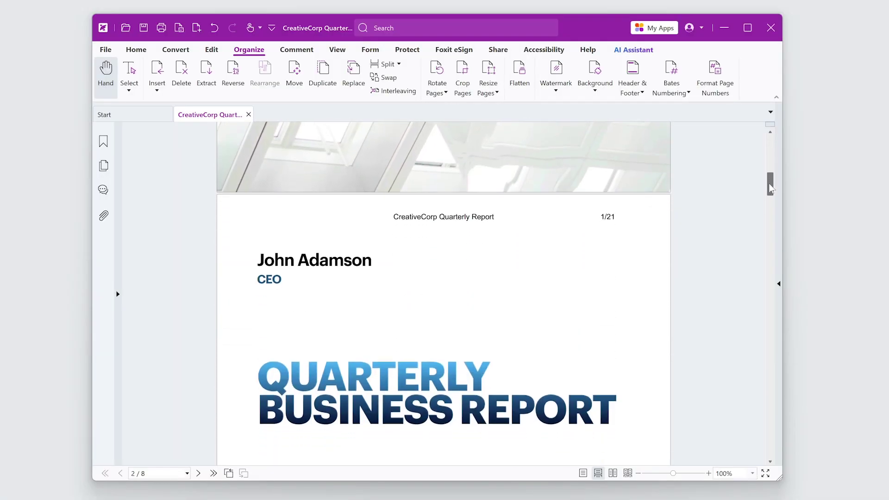
{"action": "left_click_drag", "start_coordinate": [770, 178], "coordinate": [770, 187]}
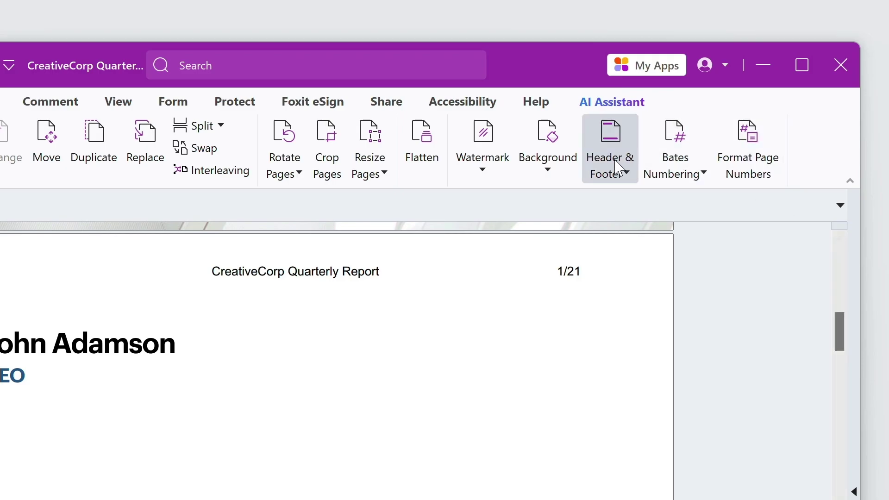
- Update the existing header/footer so the right footer reads 'Page' before the page number
{"action": "left_click", "coordinate": [620, 169]}
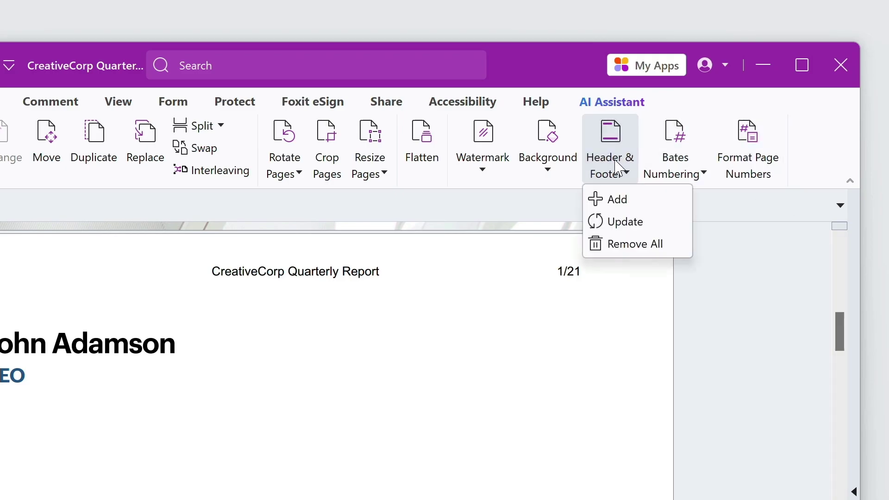
{"action": "left_click", "coordinate": [626, 222]}
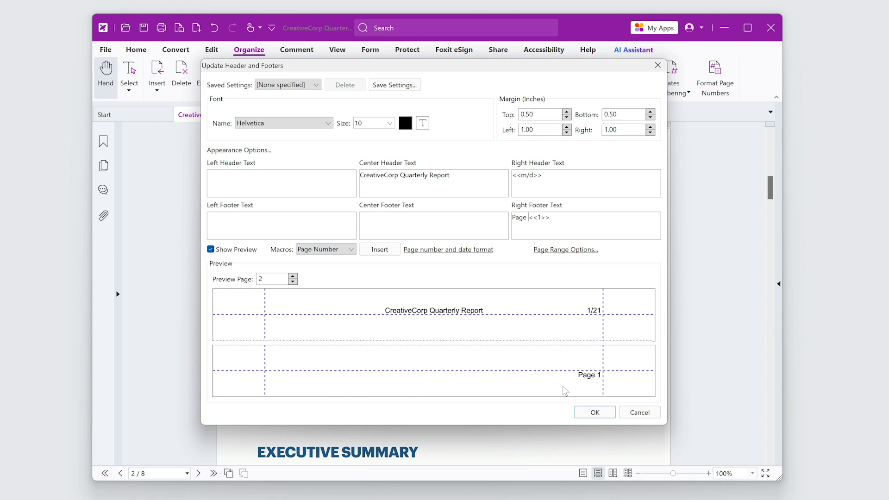
{"action": "left_click", "coordinate": [594, 412]}
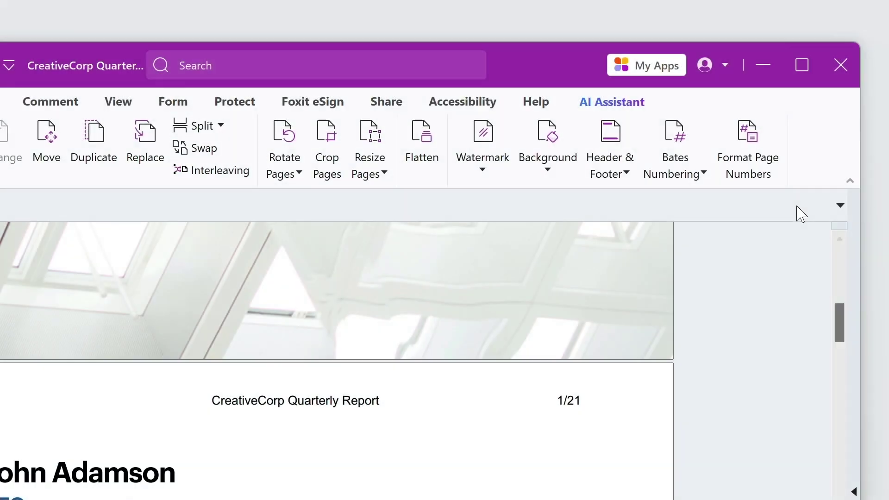
- Remove All headers and footers from the report and confirm the deletion
{"action": "left_click", "coordinate": [614, 149]}
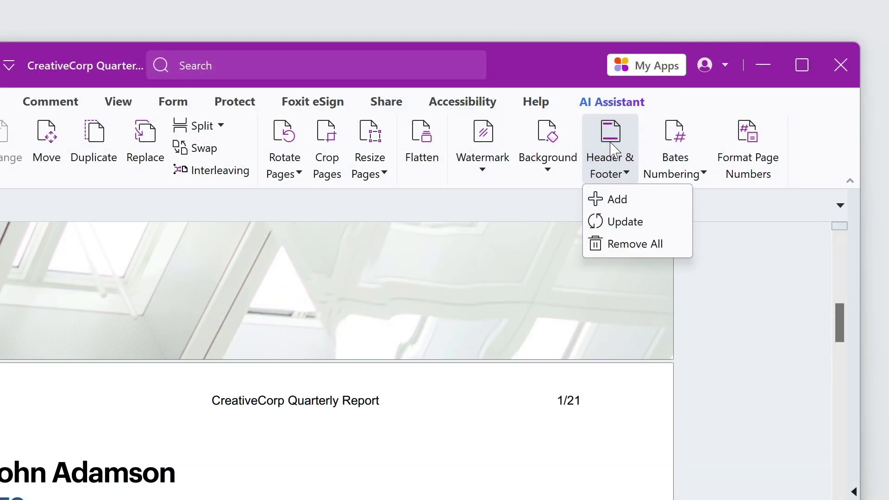
{"action": "left_click", "coordinate": [666, 245]}
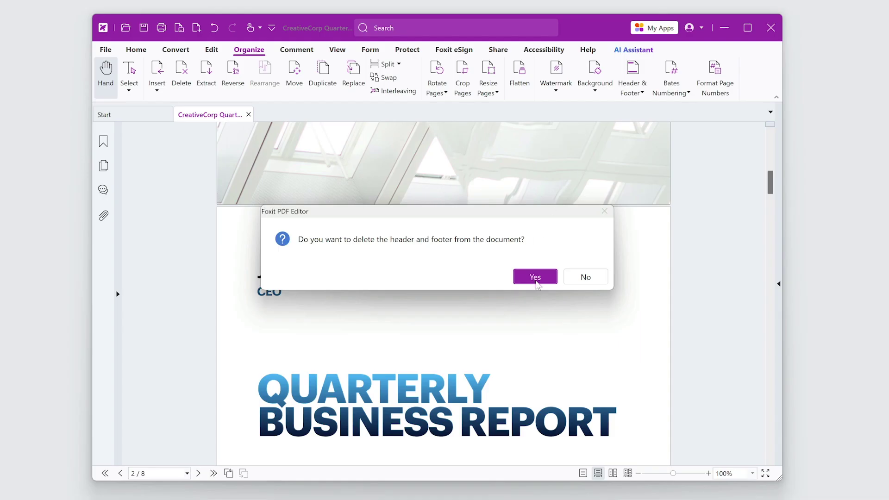
{"action": "left_click", "coordinate": [536, 278]}
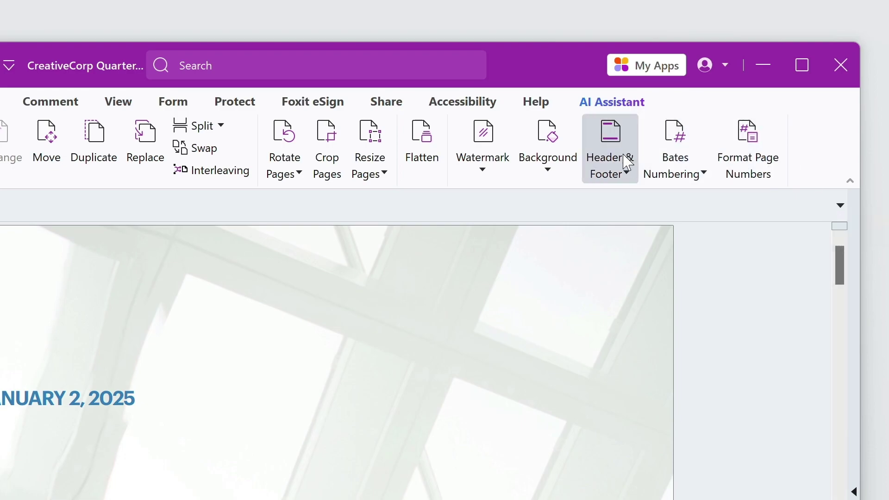
- Start a new header/footer and set its page range to pages 2 through 6
{"action": "left_click", "coordinate": [627, 170]}
{"action": "left_click", "coordinate": [626, 201]}
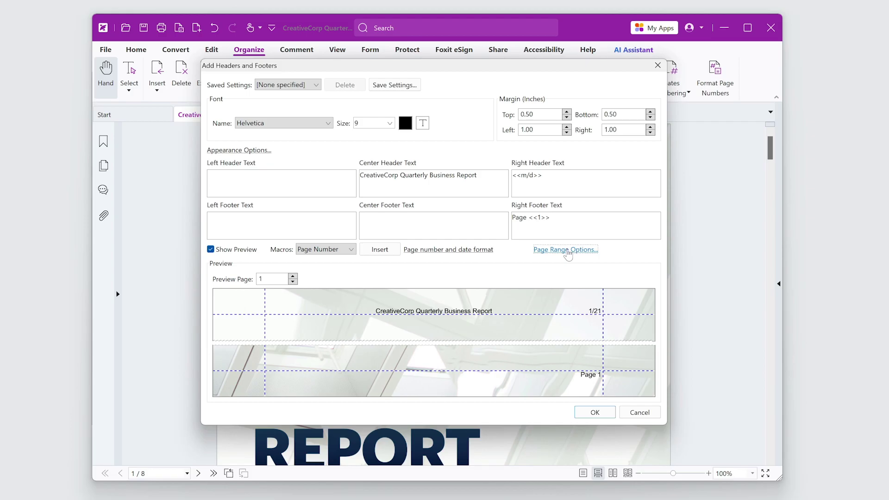
{"action": "left_click", "coordinate": [568, 254]}
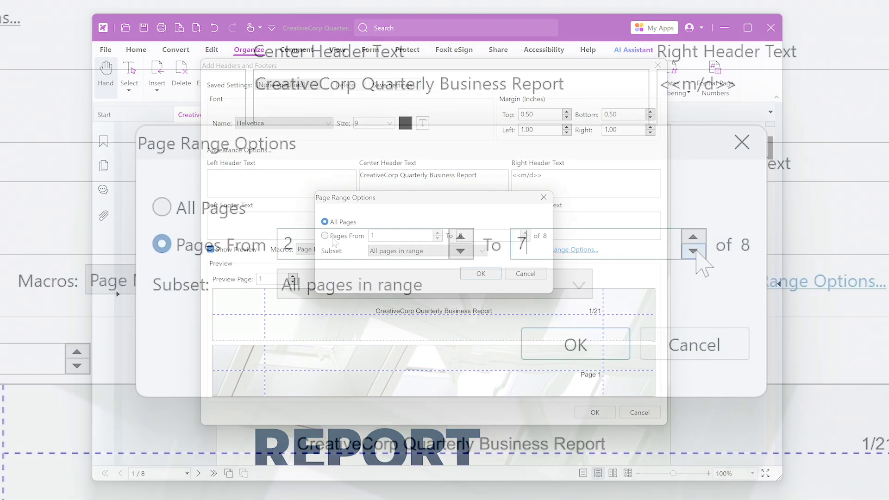
{"action": "left_click", "coordinate": [526, 239]}
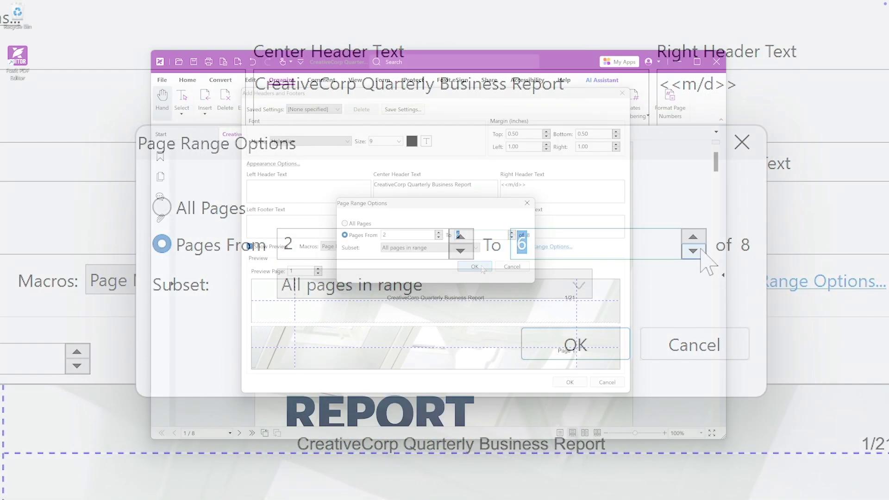
{"action": "left_click", "coordinate": [600, 354]}
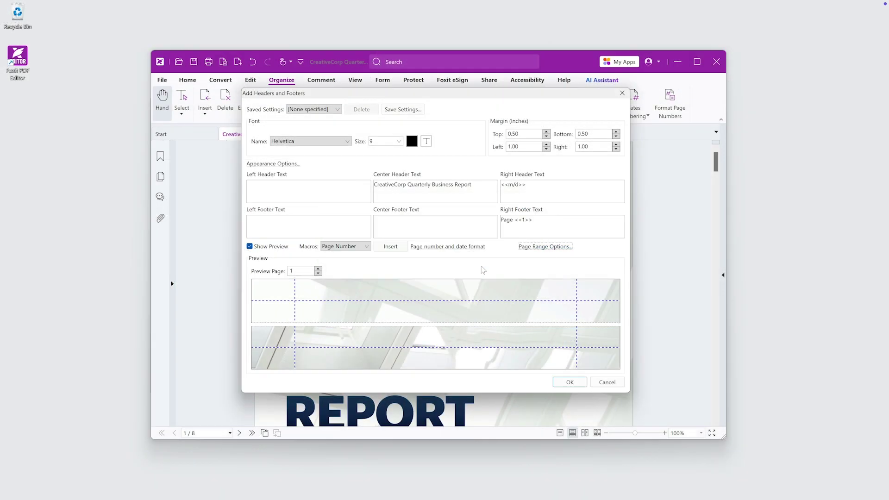
- Apply the pages 2–6 header/footer and begin adding a second one as a new header
{"action": "left_click", "coordinate": [570, 383]}
{"action": "left_click", "coordinate": [610, 113]}
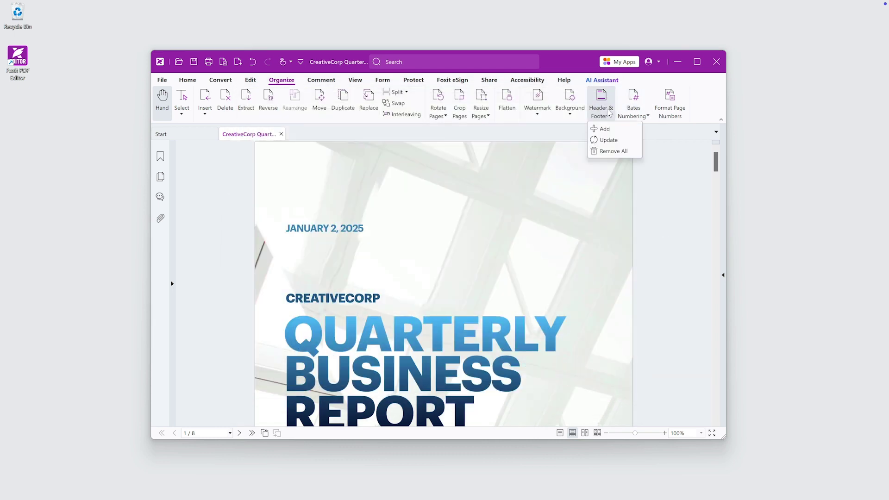
{"action": "left_click", "coordinate": [605, 129]}
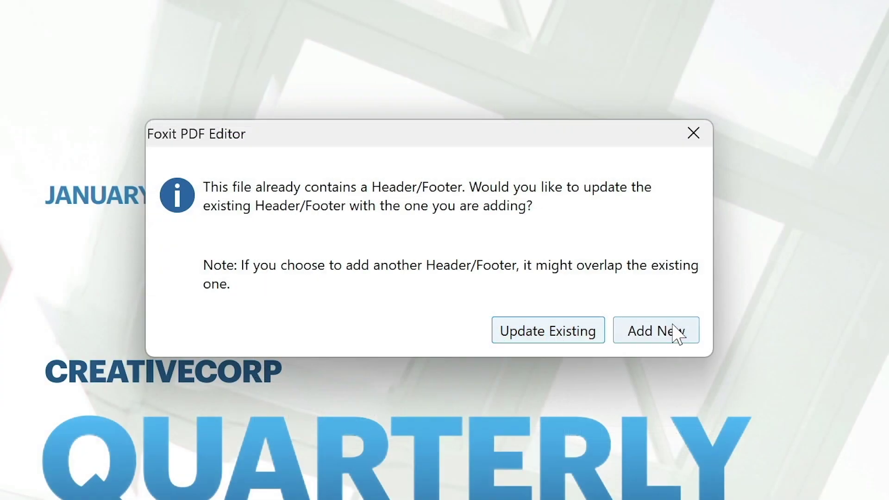
{"action": "left_click", "coordinate": [676, 333]}
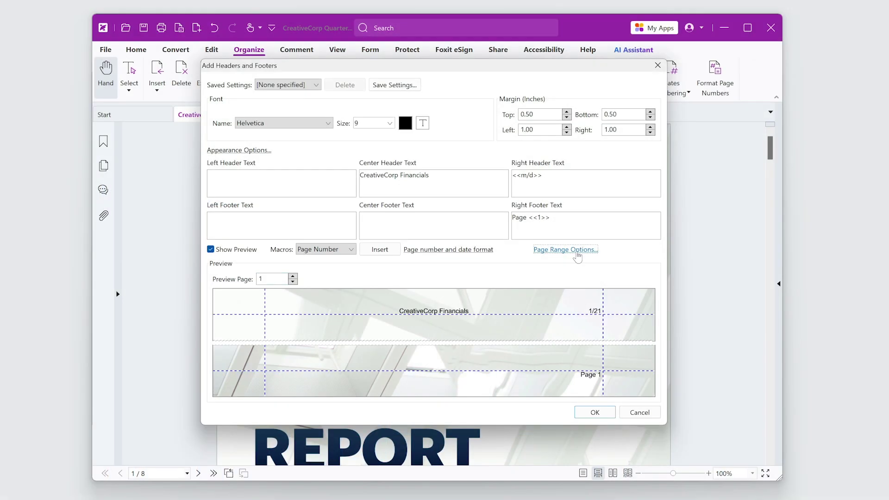
- Restrict the second header/footer to pages 6 through 8 and apply it
{"action": "left_click", "coordinate": [577, 250]}
{"action": "left_click", "coordinate": [357, 236]}
{"action": "left_click", "coordinate": [437, 233]}
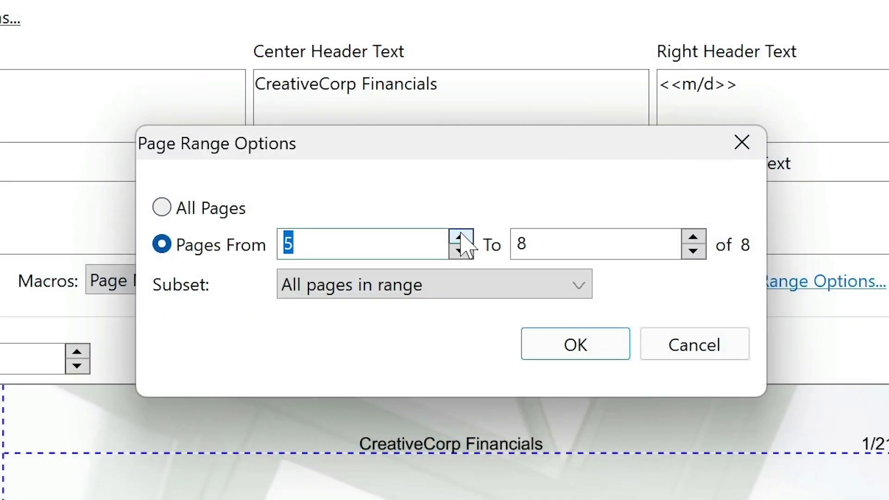
{"action": "left_click", "coordinate": [437, 233]}
{"action": "left_click", "coordinate": [437, 233]}
{"action": "left_click", "coordinate": [437, 233]}
{"action": "left_click", "coordinate": [437, 233]}
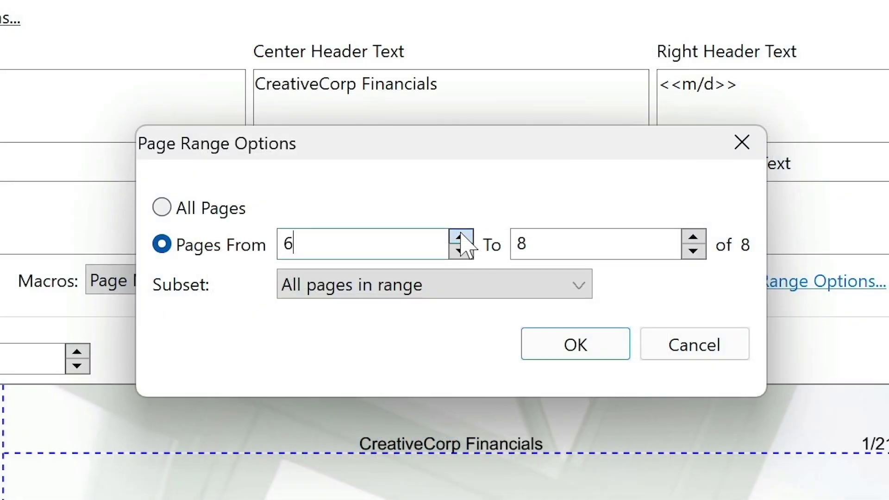
{"action": "left_click", "coordinate": [570, 348]}
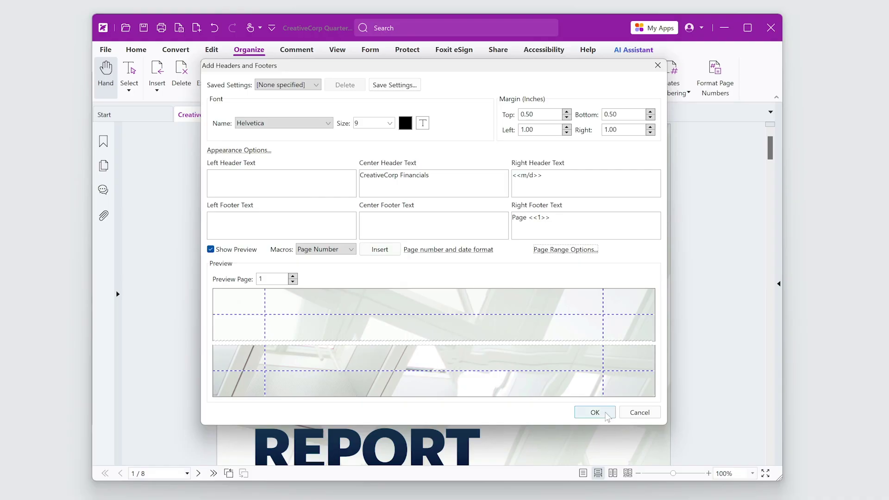
{"action": "left_click", "coordinate": [595, 412]}
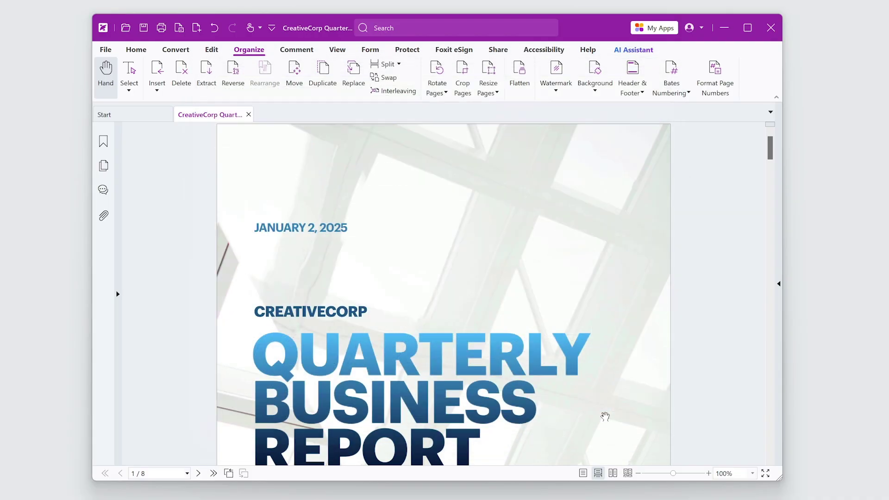
- Have the AI Assistant add 'CreativeCorp Quarterly Report' as the centre header on pages 2-8, confirming with Yes
{"action": "left_click_drag", "start_coordinate": [771, 152], "coordinate": [771, 194]}
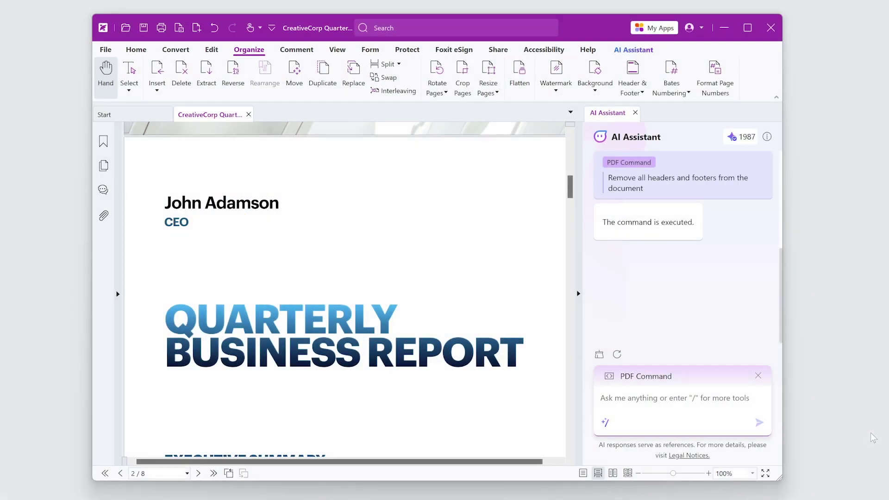
{"action": "type", "text": "/add header"}
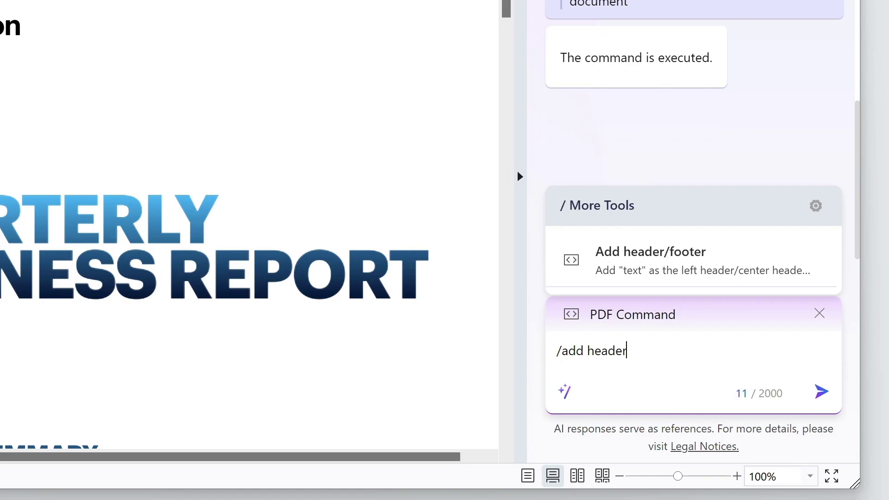
{"action": "left_click", "coordinate": [748, 252]}
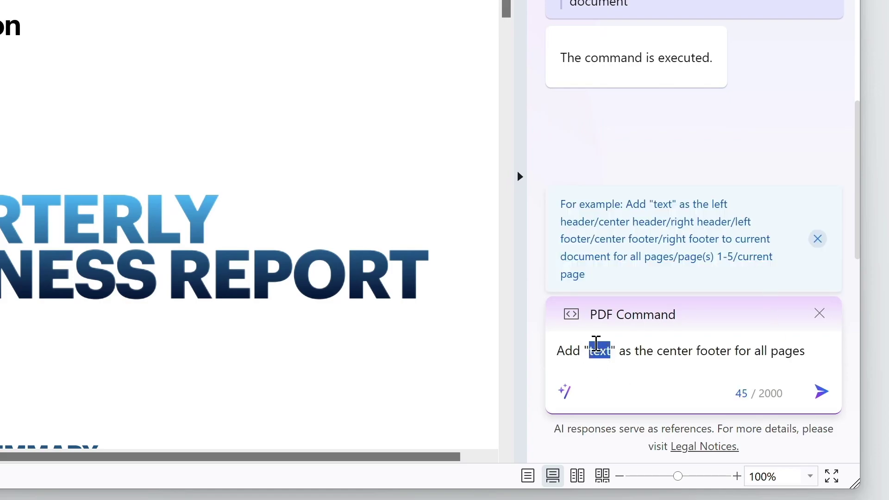
{"action": "type", "text": "CreativeCorp Quarterly Report"}
{"action": "double_click", "coordinate": [606, 366]}
{"action": "type", "text": "he"}
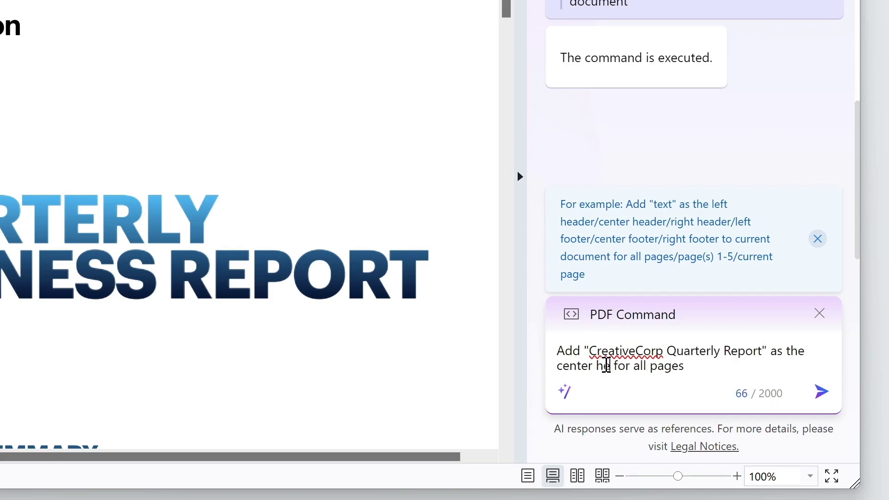
{"action": "type", "text": "ader"}
{"action": "double_click", "coordinate": [665, 366]}
{"action": "key", "text": "BackSpace"}
{"action": "key", "text": "BackSpace"}
{"action": "key", "text": "End"}
{"action": "type", "text": "2-8"}
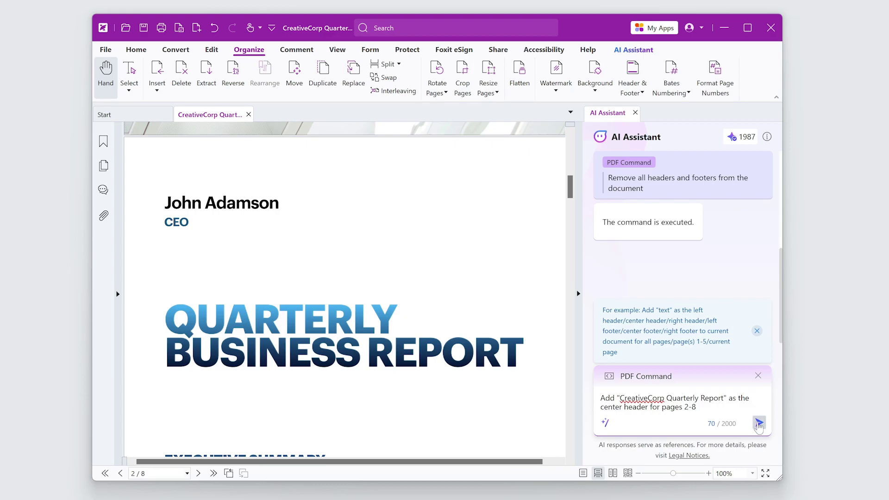
{"action": "left_click", "coordinate": [758, 423]}
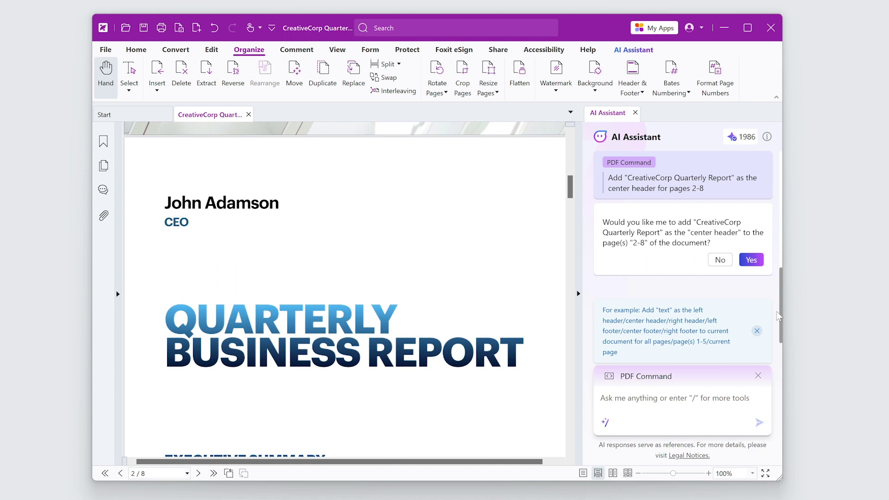
{"action": "left_click", "coordinate": [752, 260]}
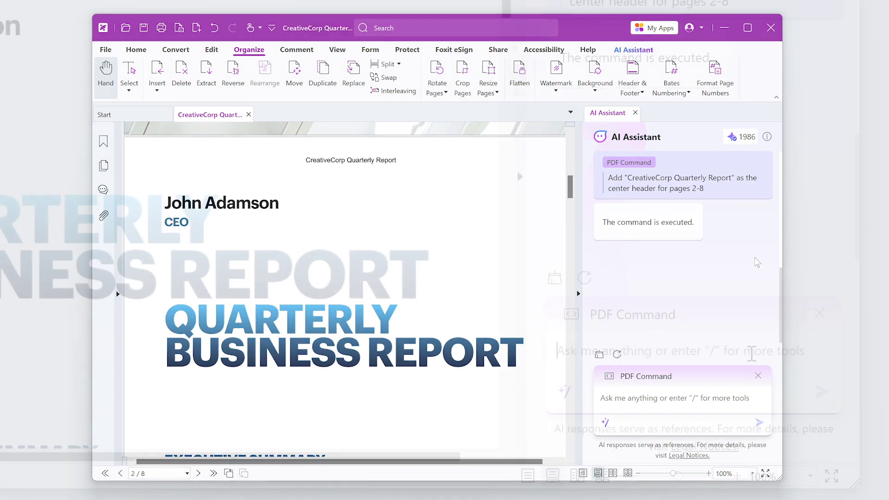
- Send an AI Assistant update command setting the pages 2-8 centre header to 'CreativeCorp', and confirm
{"action": "left_click", "coordinate": [717, 399]}
{"action": "type", "text": "/update header"}
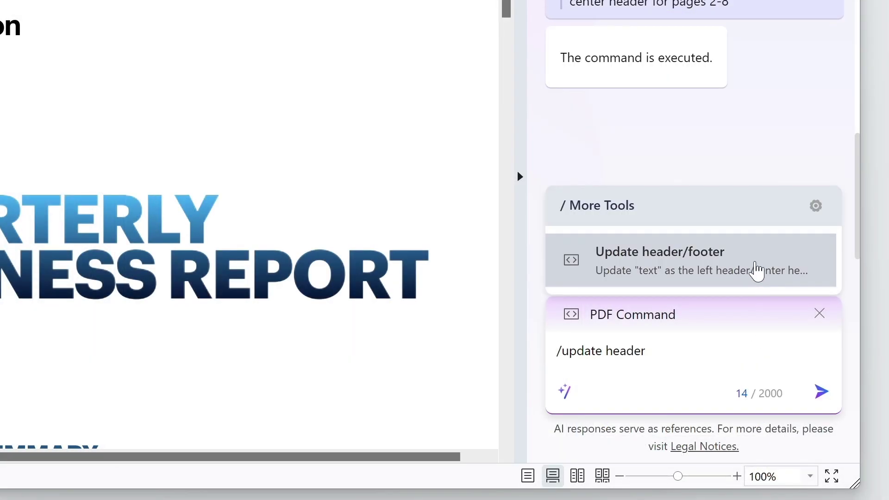
{"action": "left_click", "coordinate": [756, 268]}
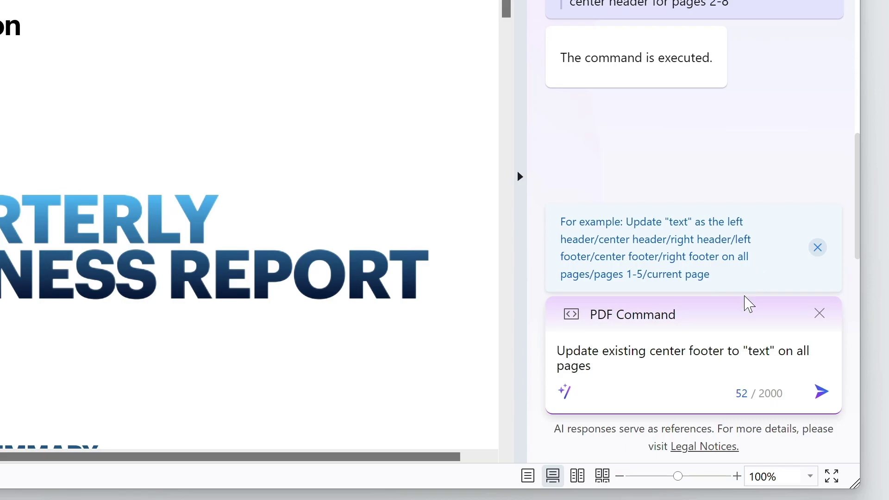
{"action": "double_click", "coordinate": [667, 351]}
{"action": "double_click", "coordinate": [706, 351]}
{"action": "type", "text": "header"}
{"action": "double_click", "coordinate": [759, 351]}
{"action": "type", "text": "CreativeCorp"}
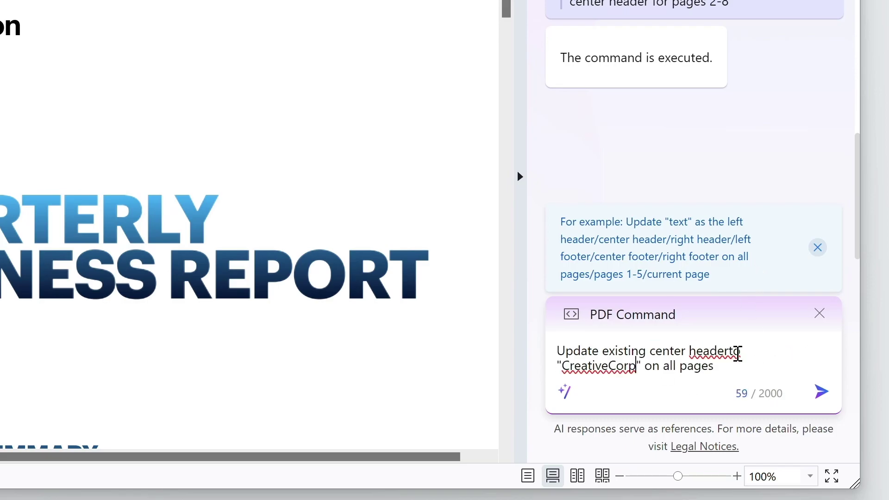
{"action": "left_click", "coordinate": [727, 351]}
{"action": "double_click", "coordinate": [702, 366]}
{"action": "type", "text": "pages 2-8"}
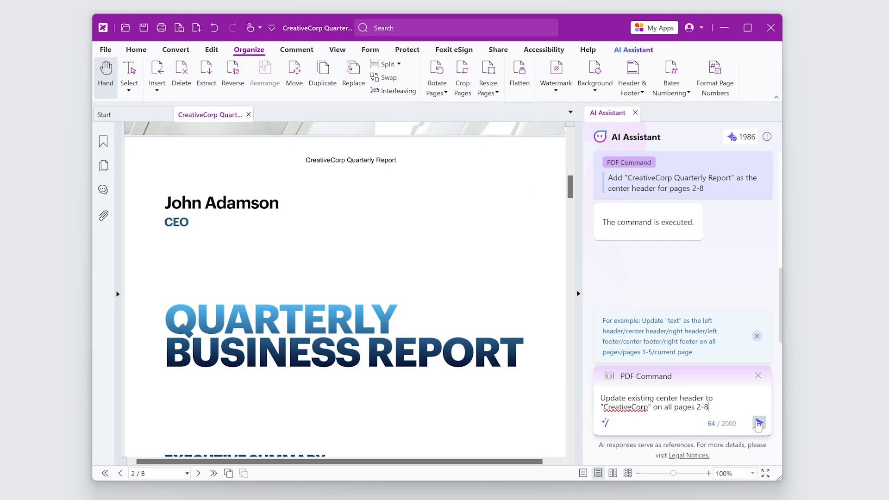
{"action": "left_click", "coordinate": [758, 423]}
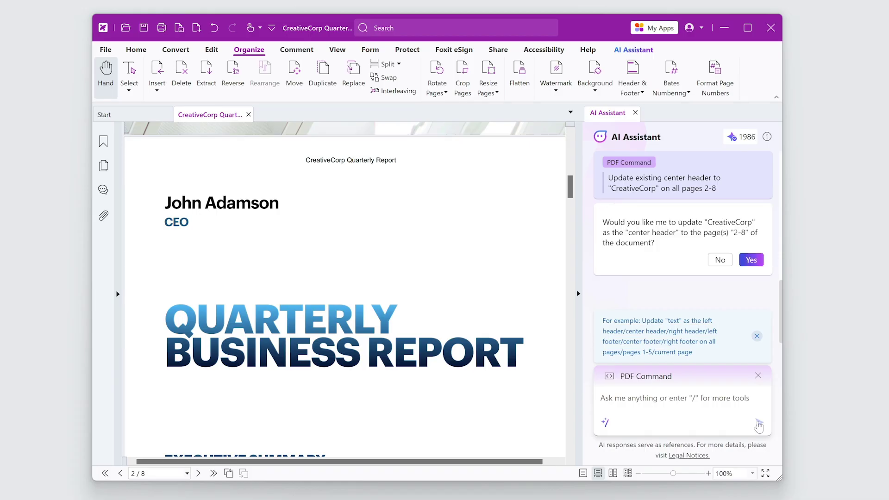
{"action": "left_click", "coordinate": [751, 260]}
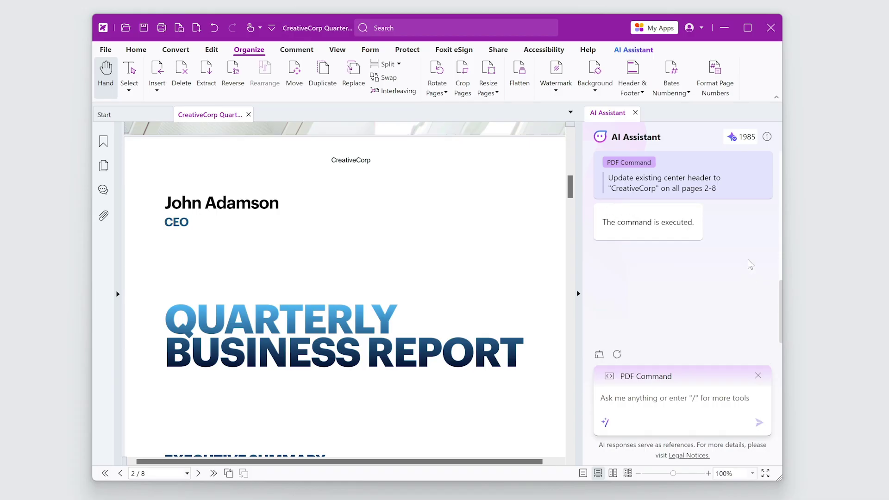
- Run the AI Assistant's /remove header/footer command and confirm removing them all
{"action": "left_click", "coordinate": [719, 398]}
{"action": "type", "text": "/remove header"}
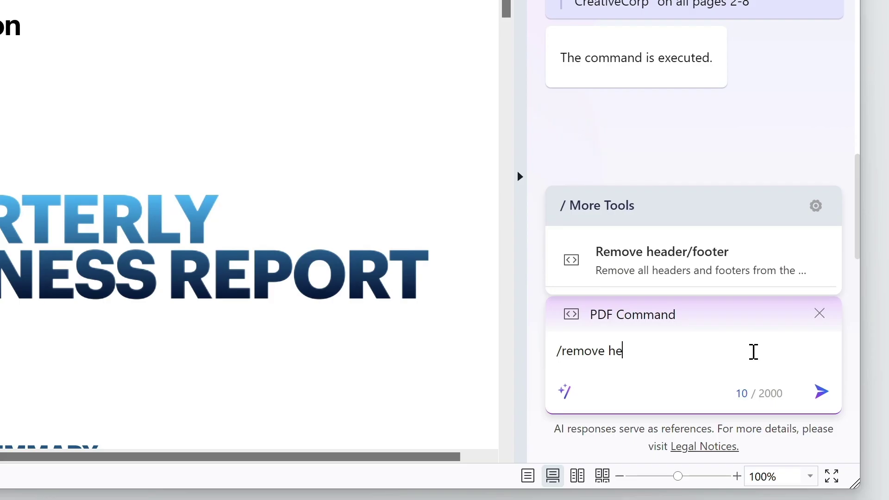
{"action": "left_click", "coordinate": [778, 266]}
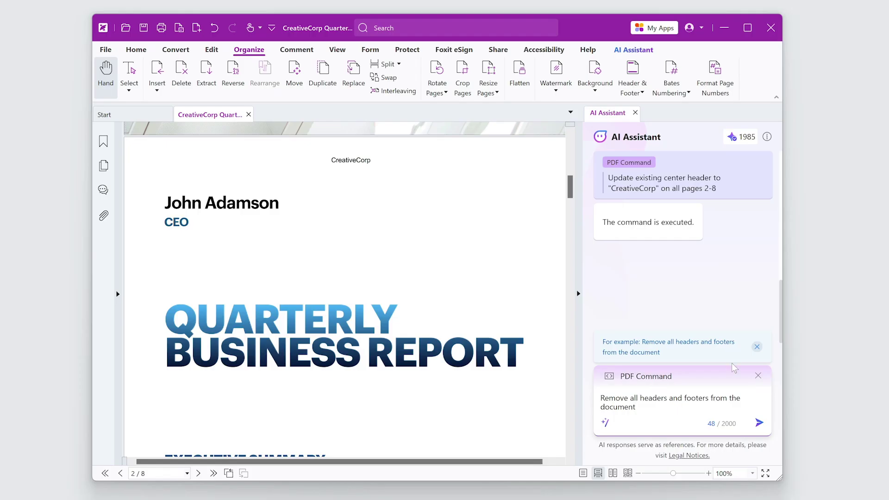
{"action": "left_click", "coordinate": [759, 423]}
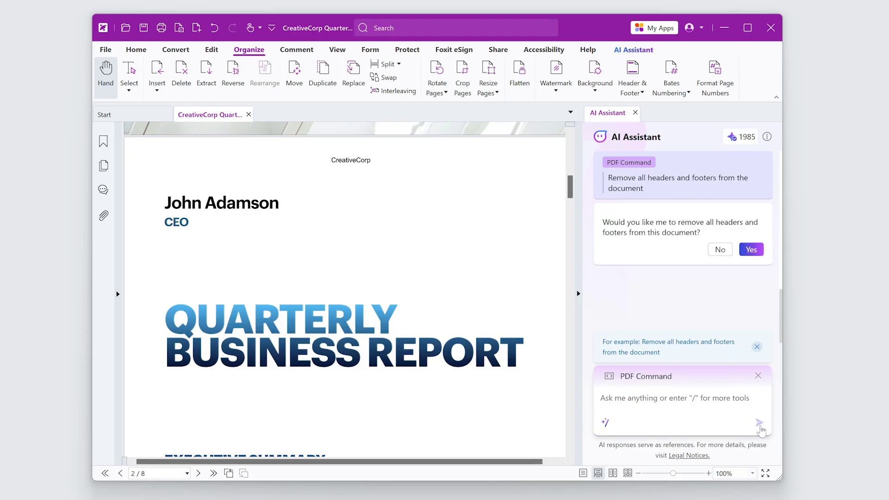
{"action": "left_click", "coordinate": [749, 250]}
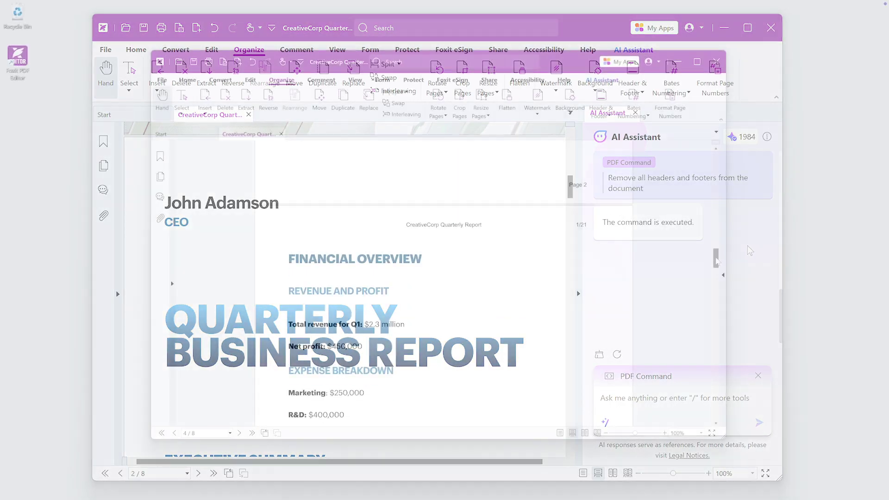
{"action": "left_click_drag", "start_coordinate": [716, 255], "coordinate": [718, 360]}
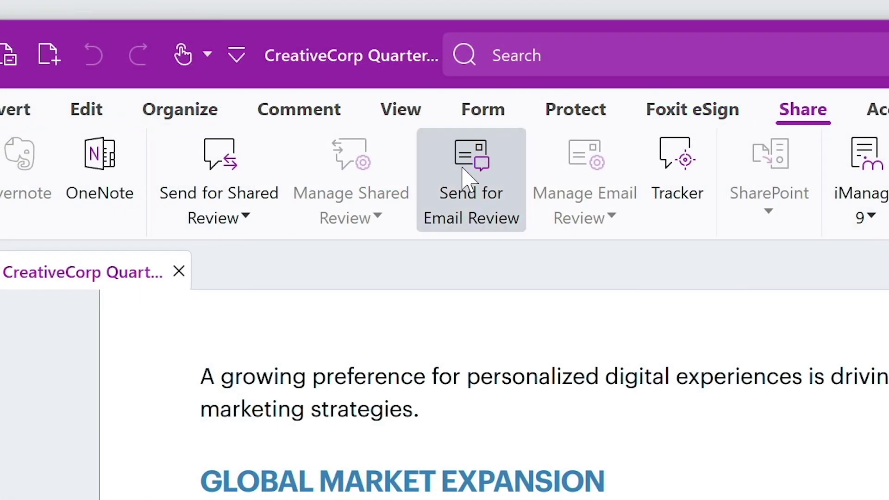
- Open Send for Email Review and enter the reviewer's e-mail address as the recipient
{"action": "left_click", "coordinate": [465, 173]}
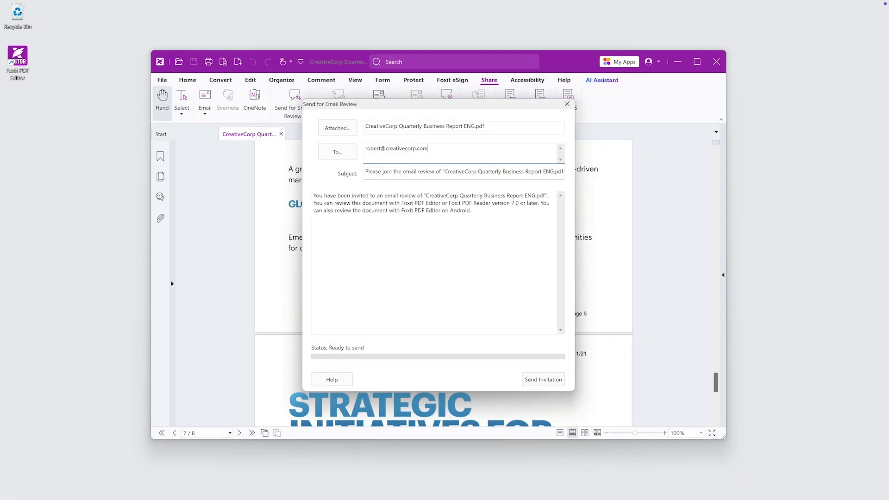